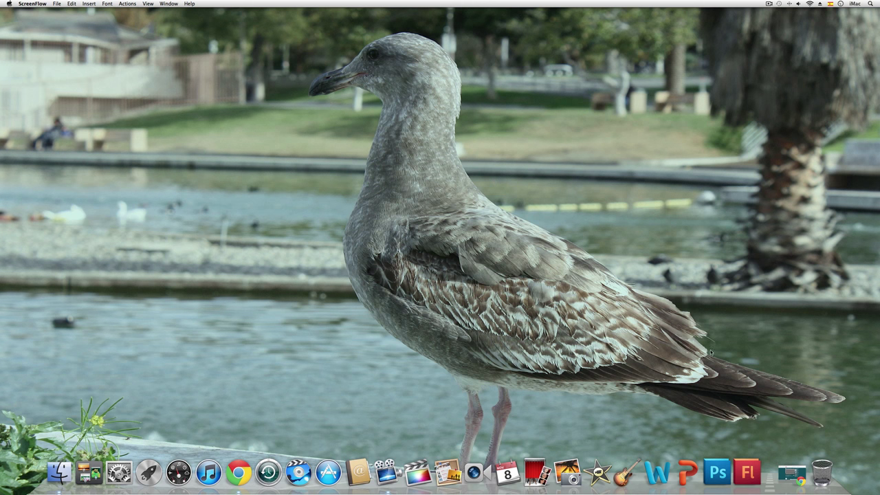
Restore the Chrome window to TrueLandCommunity's channel page showing seven Photoshop cs5 Favorites
{"action": "left_click", "coordinate": [791, 471]}
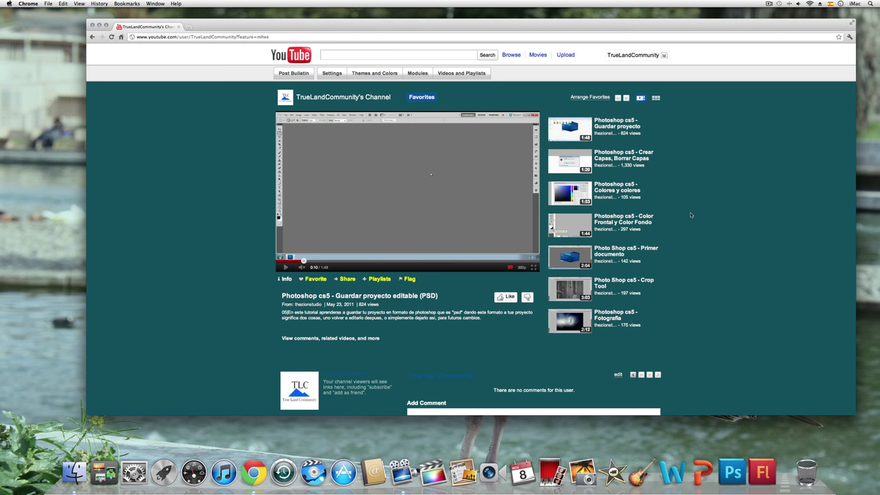
{"action": "scroll", "coordinate": [691, 216], "scroll_direction": "down", "scroll_amount": 2}
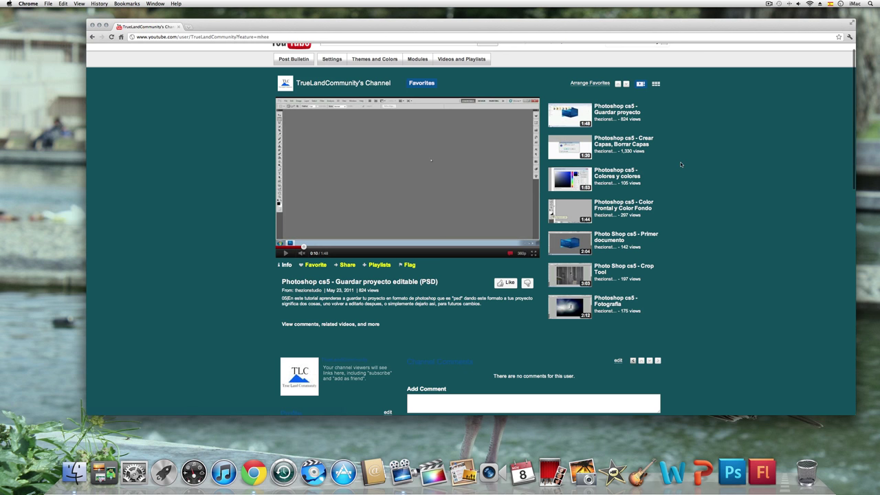
{"action": "scroll", "coordinate": [680, 162], "scroll_direction": "up", "scroll_amount": 2}
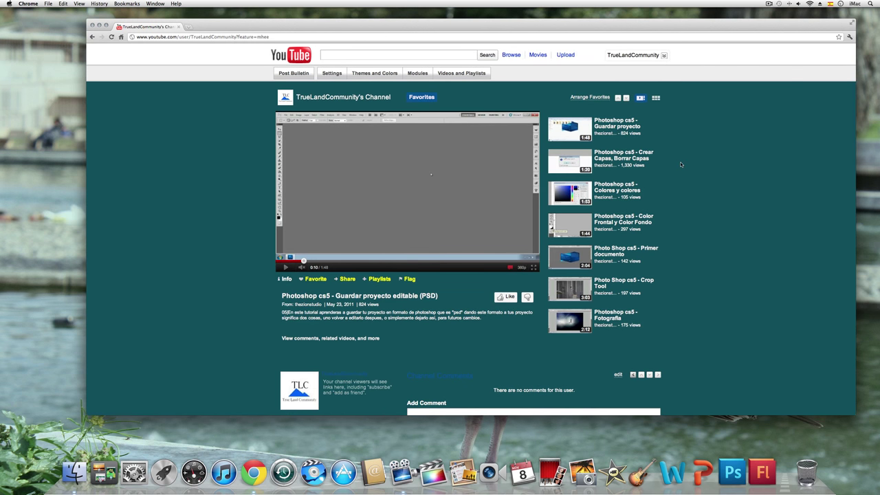
Go to My Videos & Playlists from the account menu, where no uploads are listed
{"action": "left_click", "coordinate": [634, 56]}
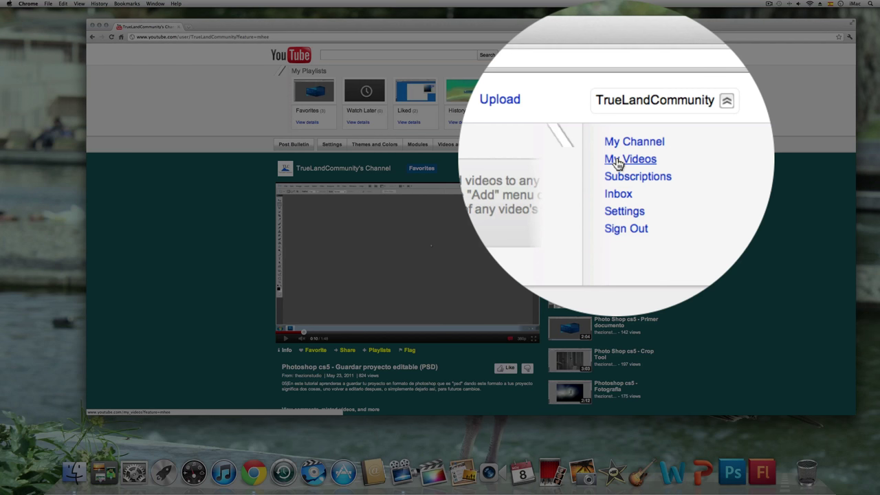
{"action": "left_click", "coordinate": [618, 163]}
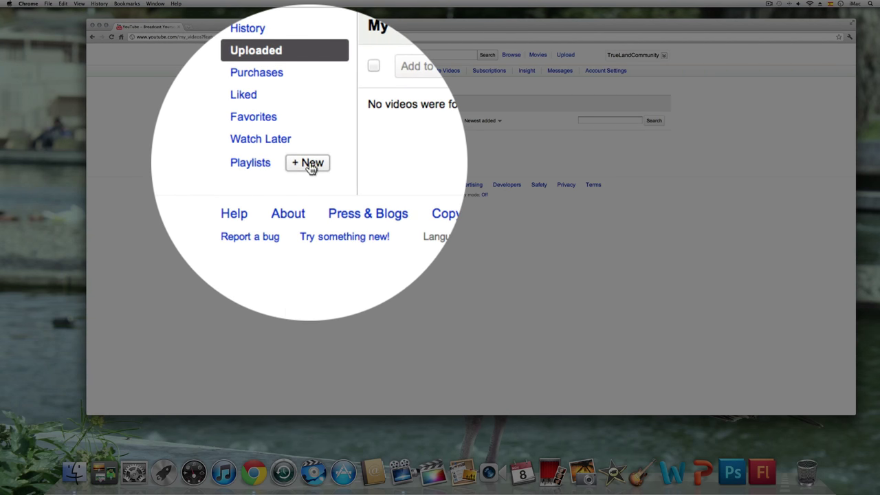
Create and save playlist 'Tutoriales Básicos de Photoshop' described 'Aprende Photoshop con tutoriales básicos.'
{"action": "left_click", "coordinate": [310, 165]}
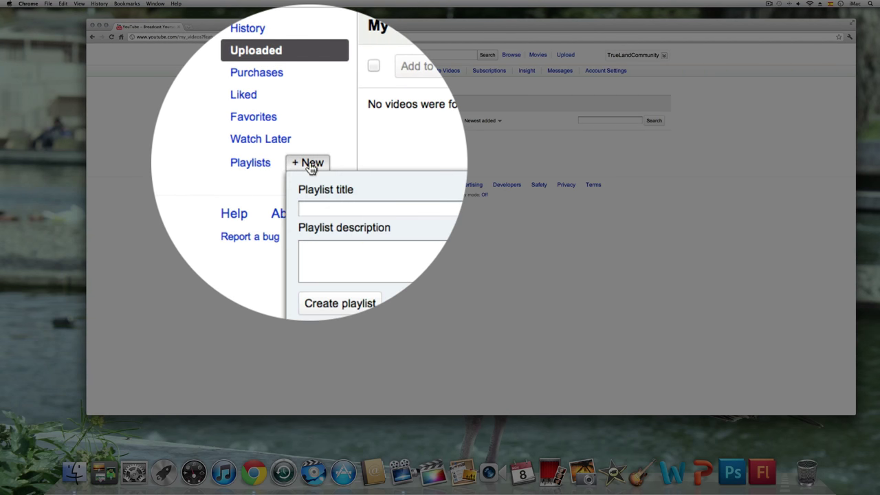
{"action": "left_click", "coordinate": [319, 183]}
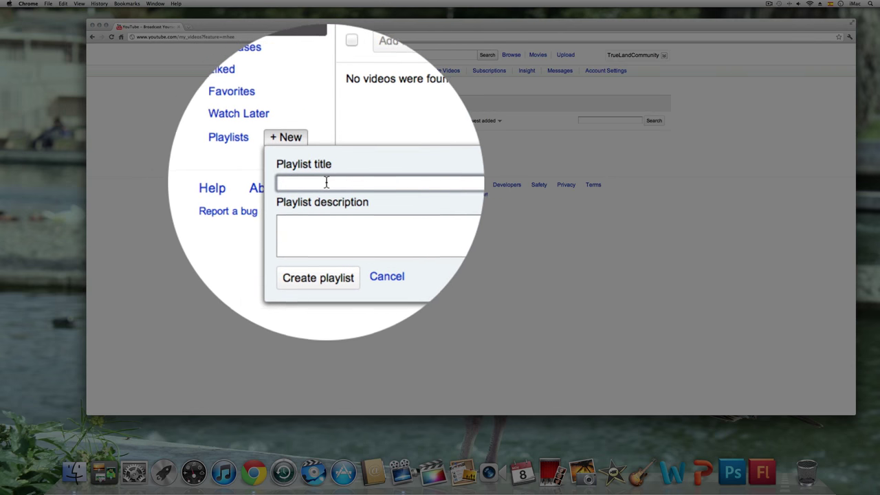
{"action": "left_click", "coordinate": [313, 202]}
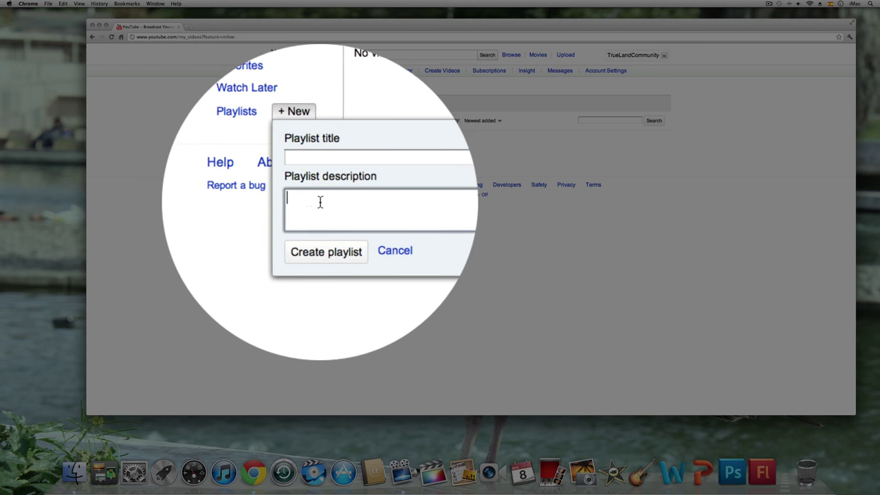
{"action": "left_click", "coordinate": [341, 182]}
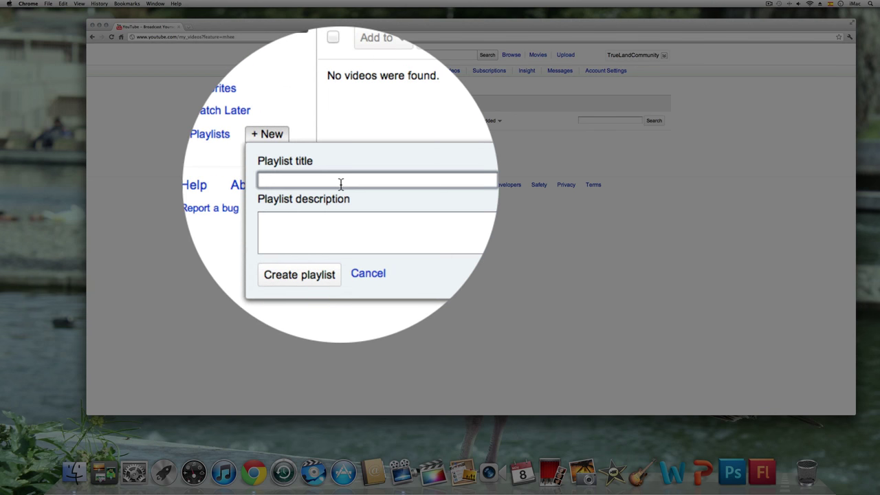
{"action": "type", "text": "Tutor"}
{"action": "type", "text": "iales Básicos de Photoshop"}
{"action": "left_click", "coordinate": [342, 205]}
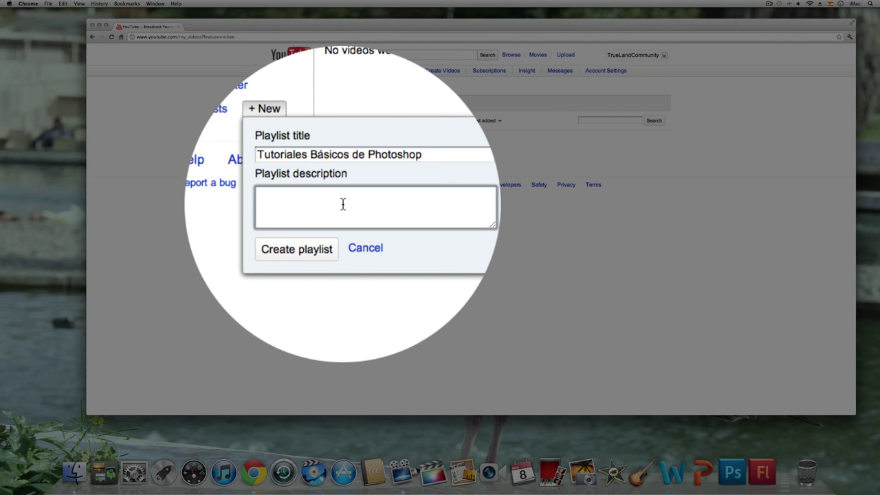
{"action": "type", "text": "Aprend"}
{"action": "type", "text": "e Photoshop con tutoriales básicos"}
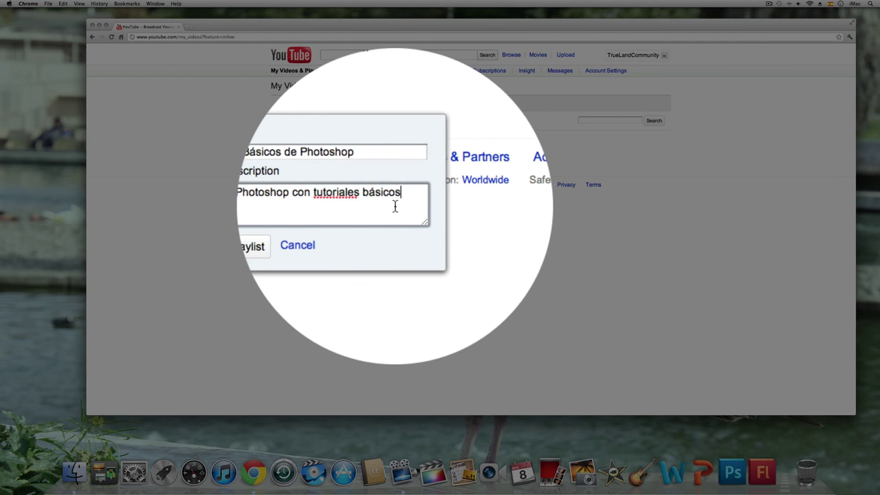
{"action": "type", "text": "."}
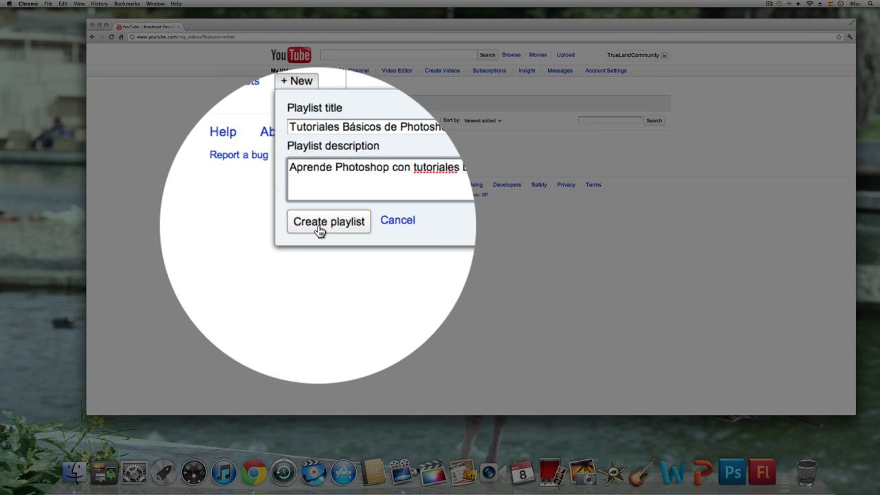
{"action": "left_click", "coordinate": [320, 230]}
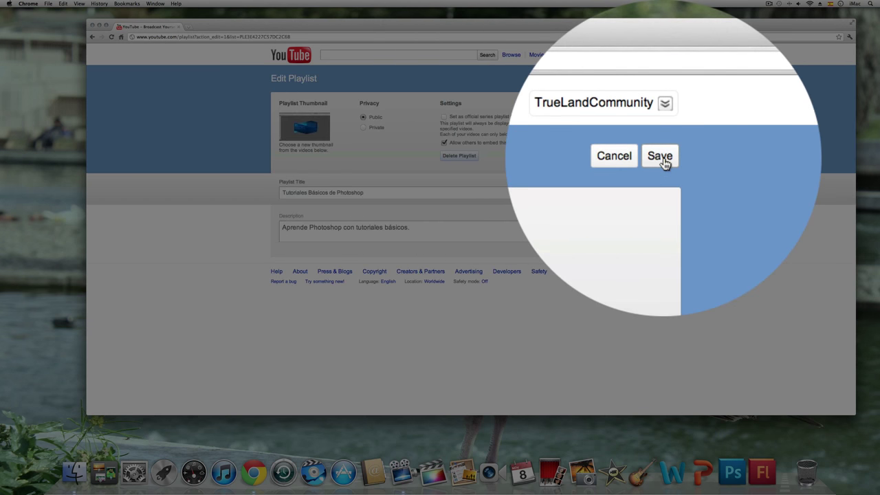
{"action": "left_click", "coordinate": [662, 158]}
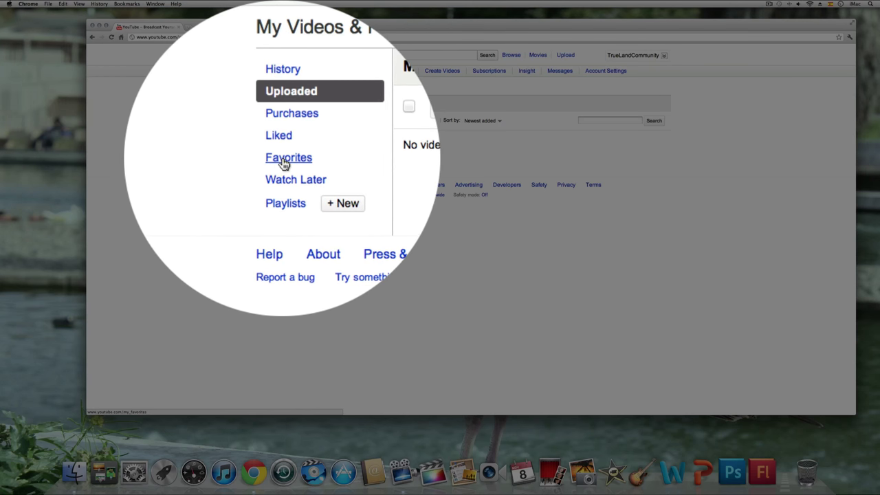
Open the Favorites list of seven Photoshop cs5 videos and toggle the select-all checkbox
{"action": "left_click", "coordinate": [285, 159]}
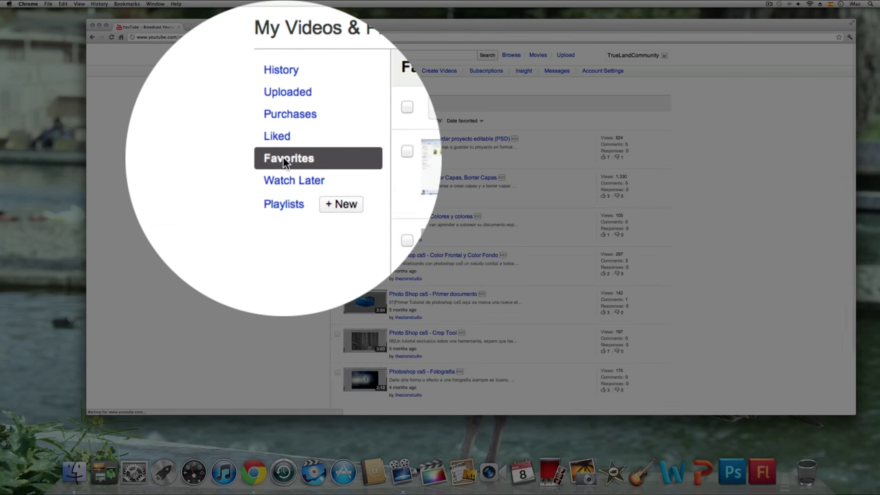
{"action": "scroll", "coordinate": [388, 251], "scroll_direction": "down", "scroll_amount": 3}
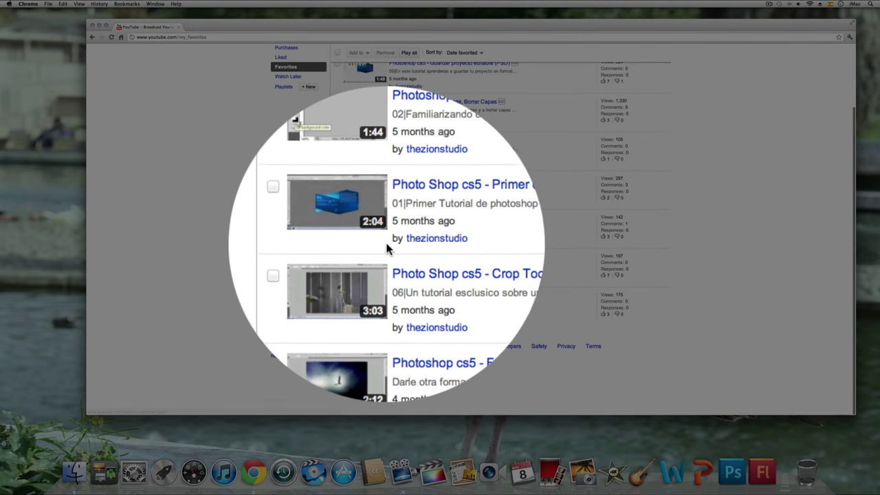
{"action": "scroll", "coordinate": [385, 240], "scroll_direction": "up", "scroll_amount": 3}
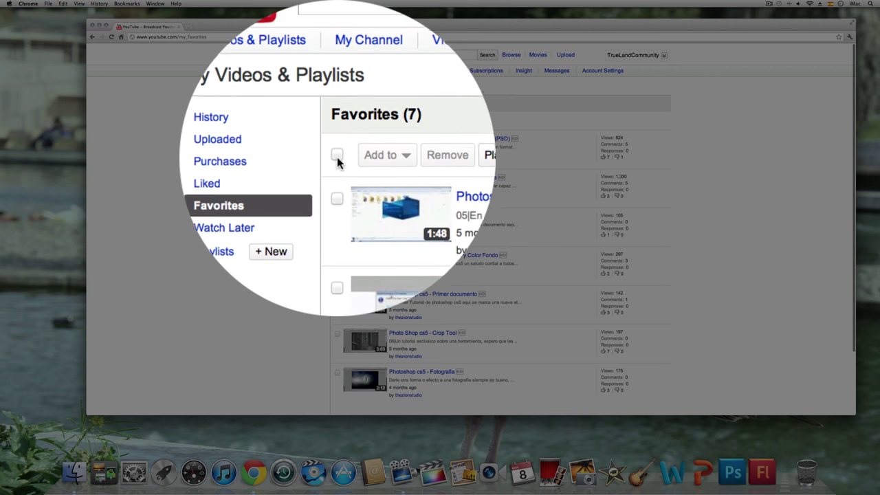
{"action": "left_click", "coordinate": [337, 157]}
{"action": "left_click", "coordinate": [337, 157]}
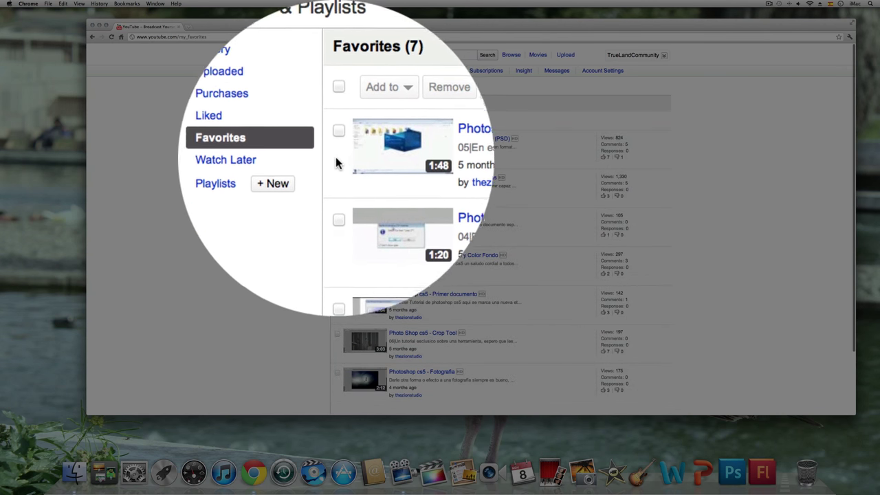
Try individual row checkboxes, then mark all seven videos with select-all
{"action": "left_click", "coordinate": [336, 180]}
{"action": "left_click", "coordinate": [337, 217]}
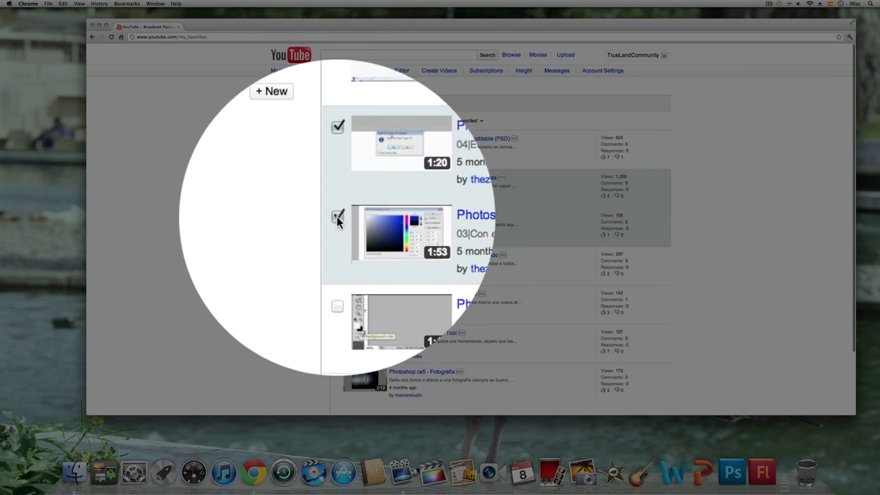
{"action": "left_click", "coordinate": [338, 255]}
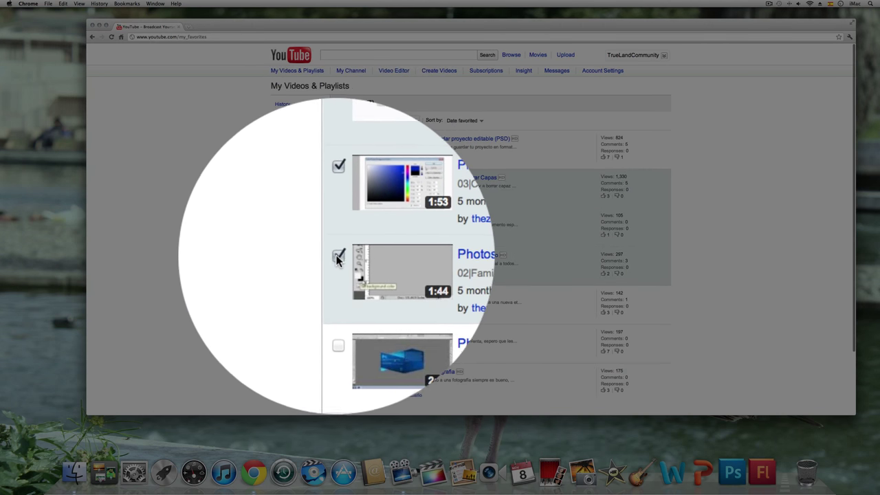
{"action": "left_click", "coordinate": [338, 253]}
{"action": "left_click", "coordinate": [337, 218]}
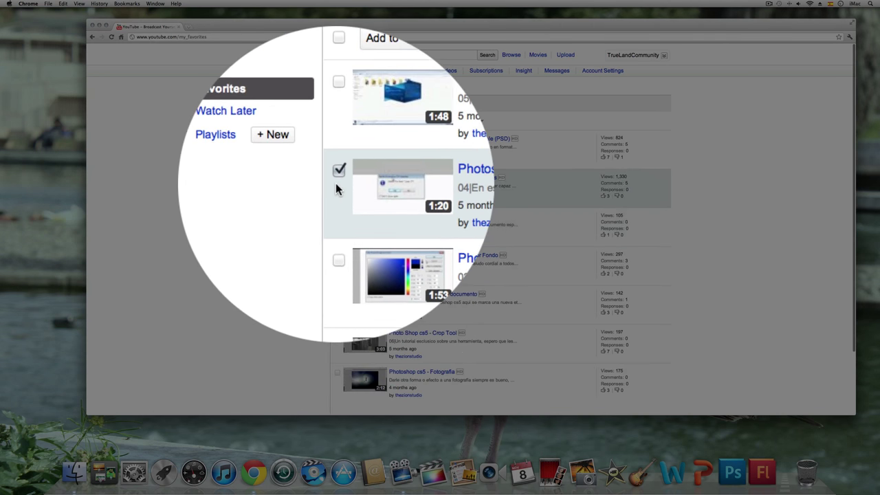
{"action": "left_click", "coordinate": [336, 182]}
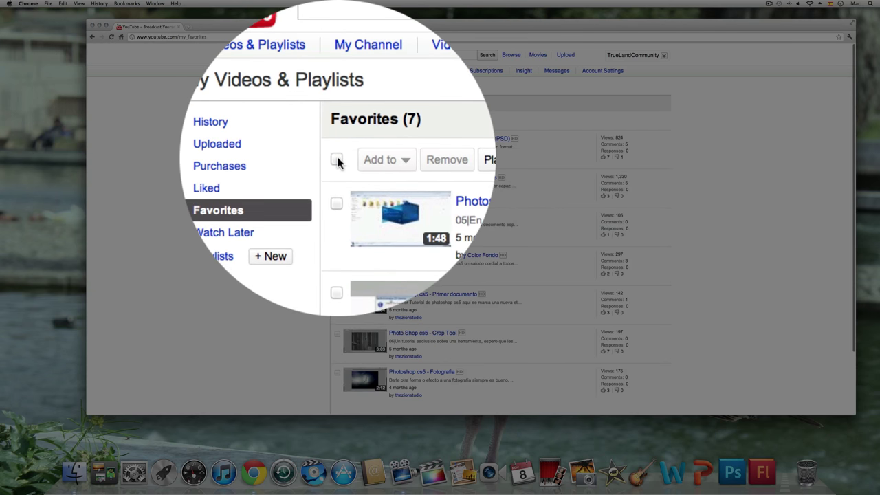
{"action": "left_click", "coordinate": [337, 161]}
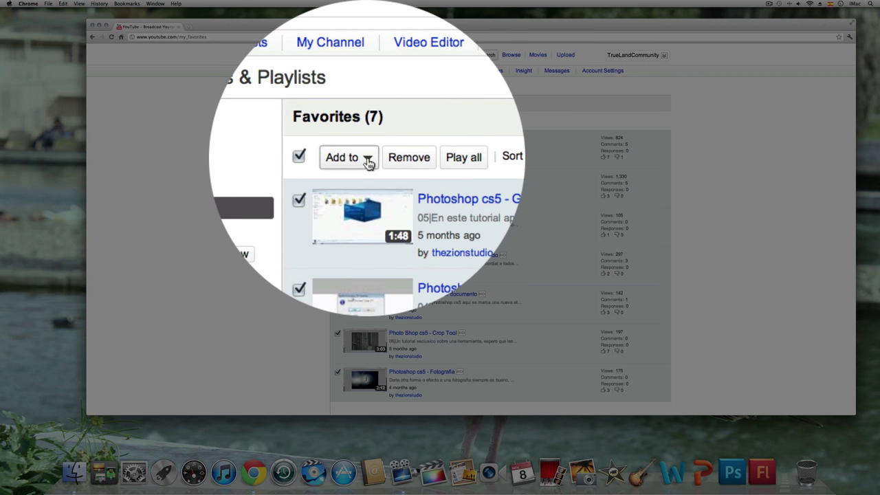
Add all seven marked videos to 'Tutoriales Básicos de Photoshop' and return to the channel page
{"action": "left_click", "coordinate": [369, 161]}
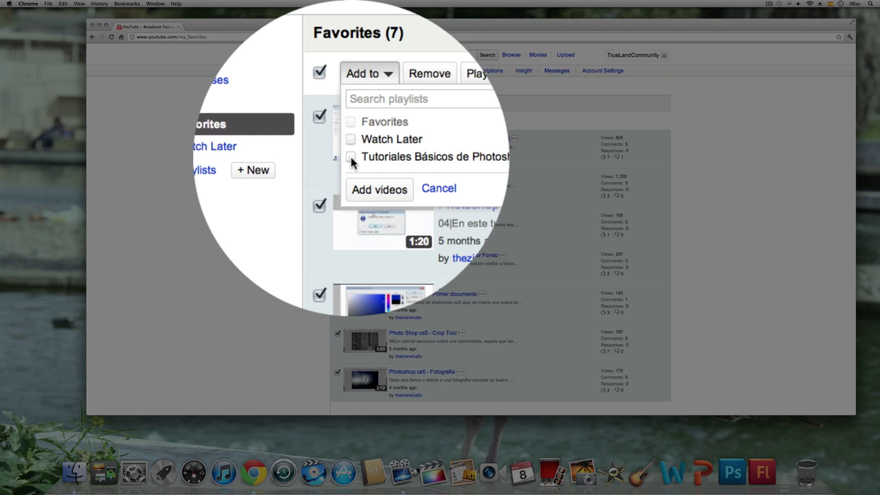
{"action": "left_click", "coordinate": [351, 159]}
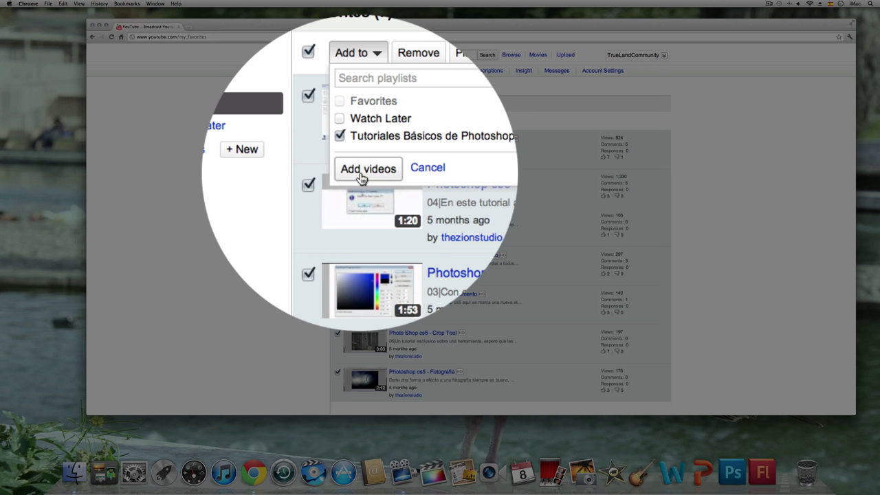
{"action": "left_click", "coordinate": [359, 176]}
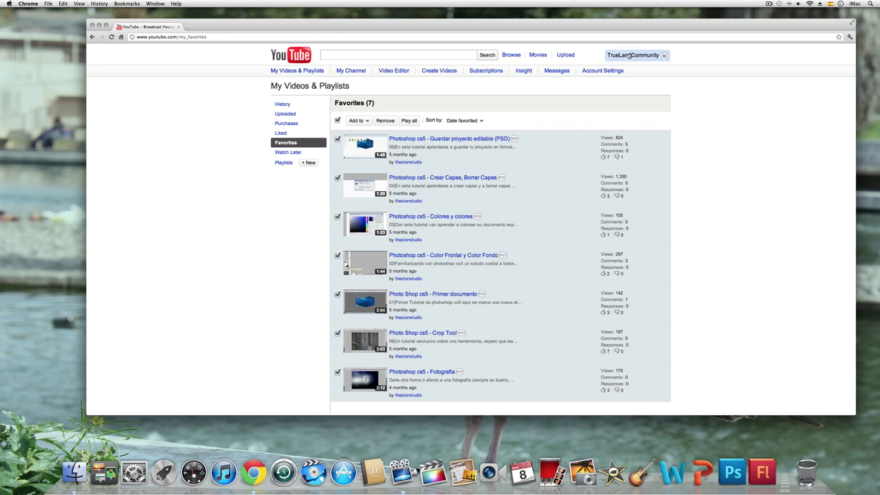
{"action": "left_click", "coordinate": [628, 56]}
{"action": "left_click", "coordinate": [623, 74]}
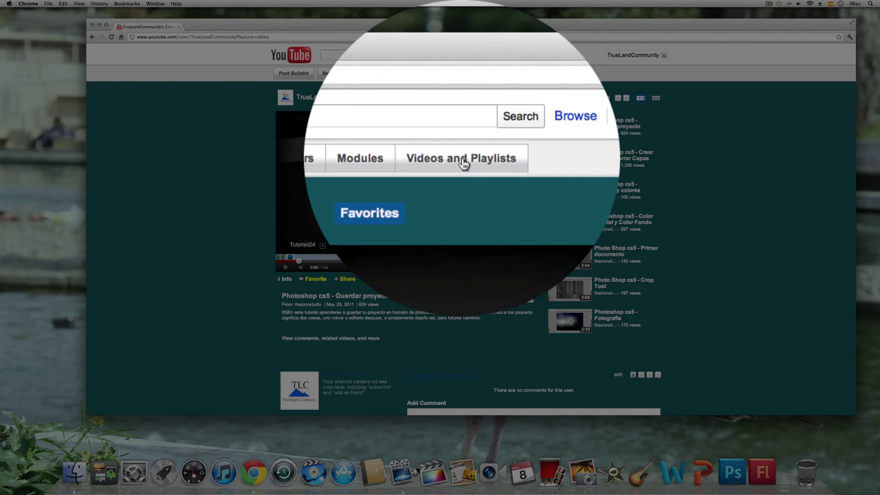
Feature Playlists instead of My Favorites, showing 'Tutoriales Básicos de Photoshop', then pause the video
{"action": "left_click", "coordinate": [462, 165]}
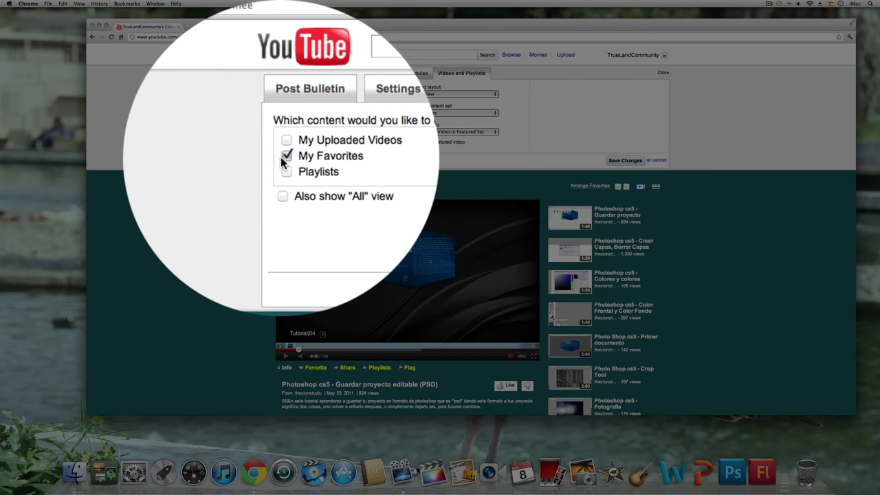
{"action": "left_click", "coordinate": [284, 140]}
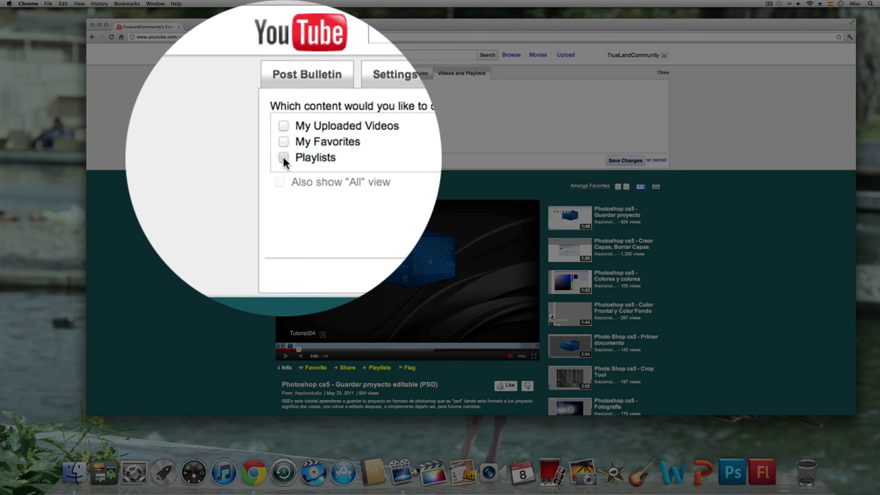
{"action": "left_click", "coordinate": [284, 159]}
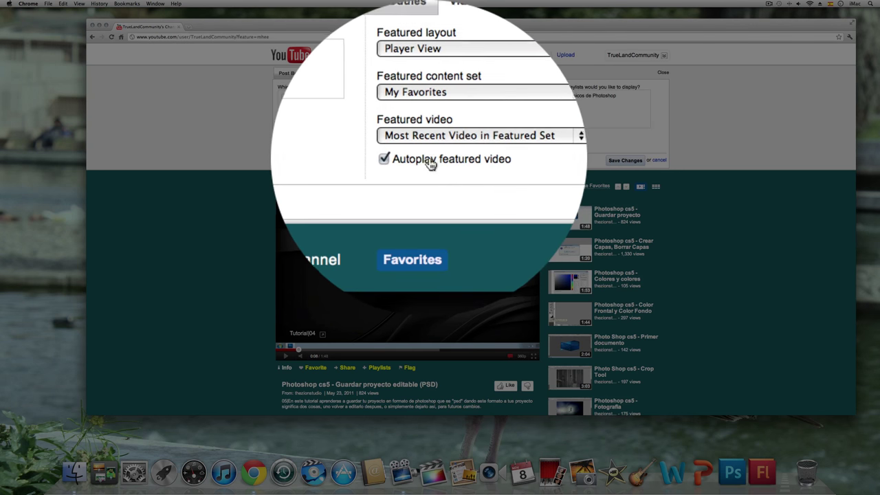
{"action": "left_click", "coordinate": [541, 159]}
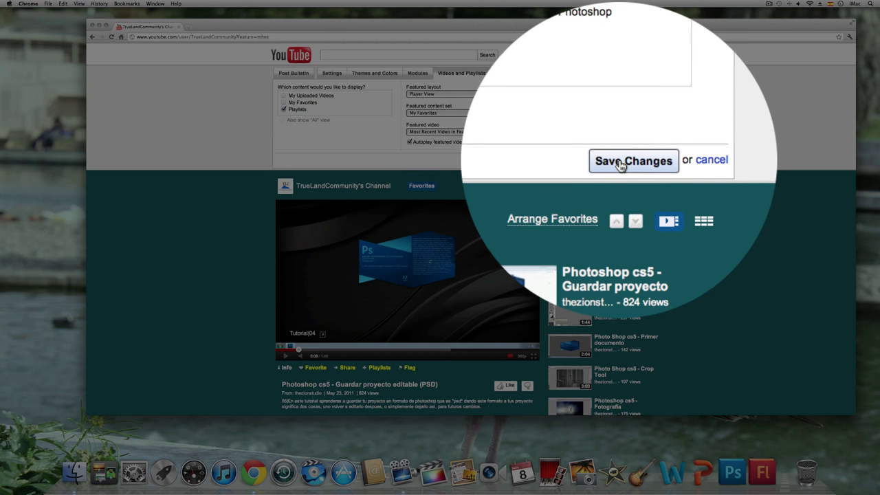
{"action": "left_click", "coordinate": [621, 163]}
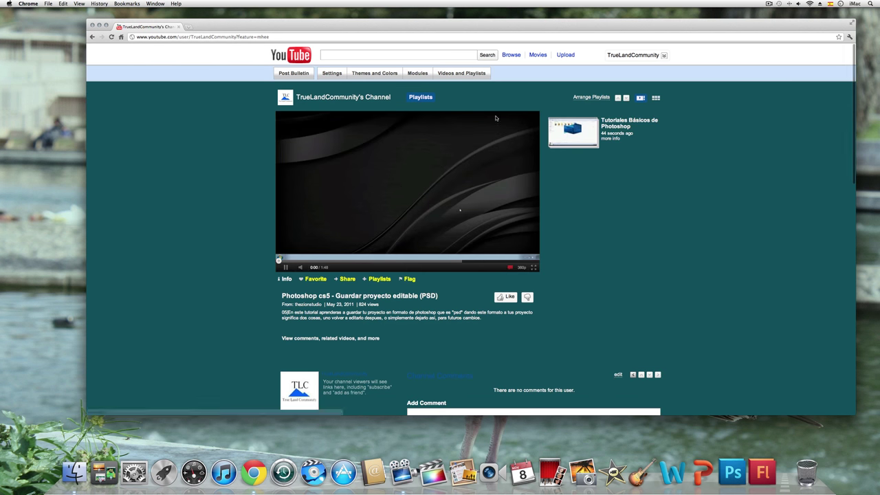
{"action": "left_click", "coordinate": [286, 267]}
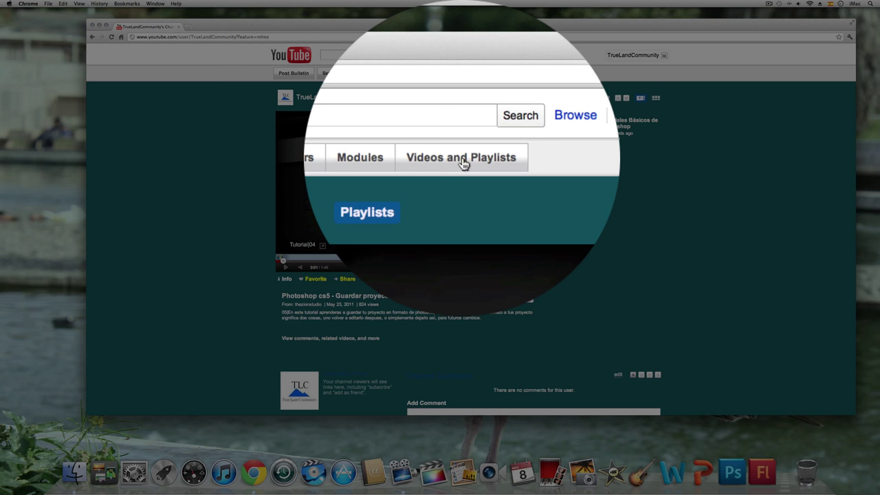
Enable My Favorites alongside Playlists in the channel's Videos and Playlists settings and save
{"action": "left_click", "coordinate": [461, 73]}
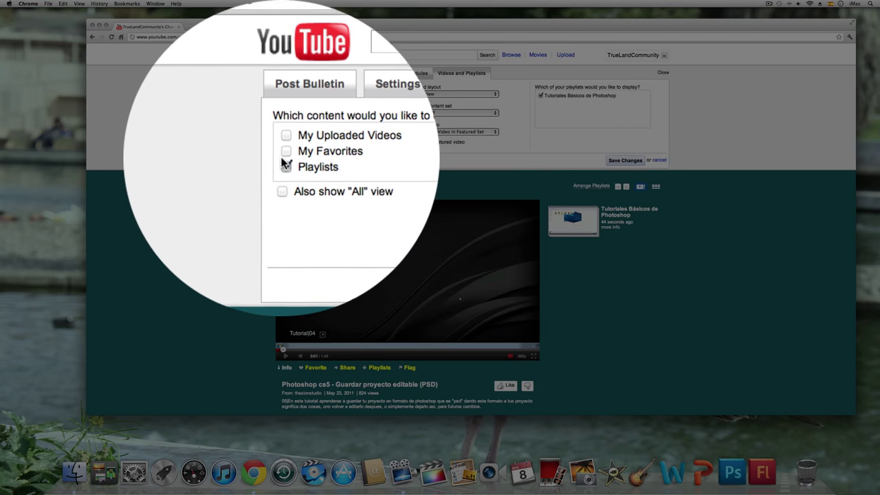
{"action": "left_click", "coordinate": [283, 102]}
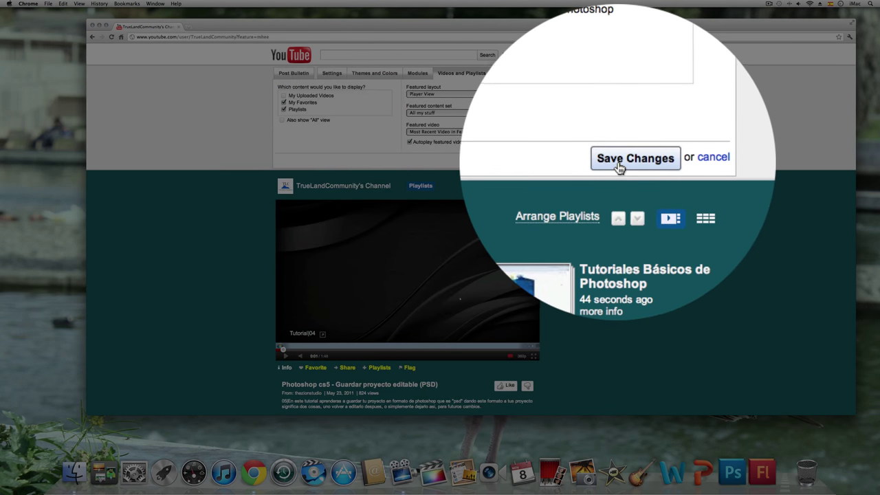
{"action": "left_click", "coordinate": [619, 167]}
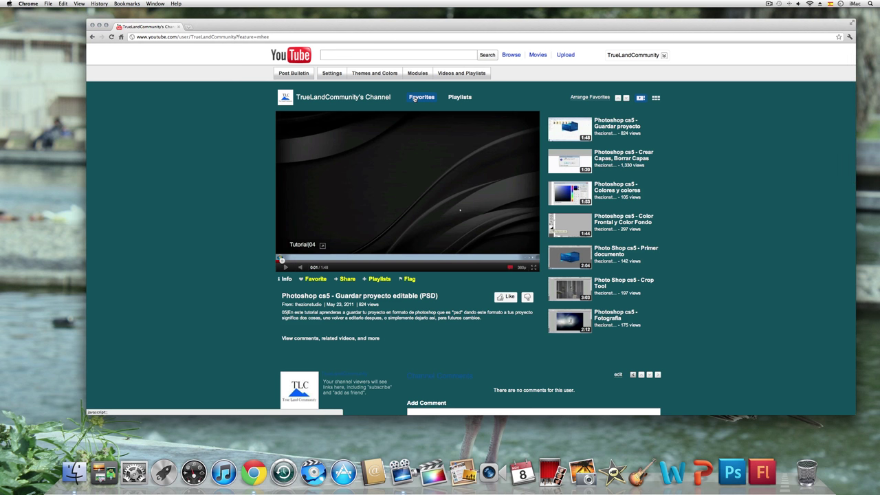
Browse the Favorites and Playlists tabs, opening the Tutoriales Básicos de Photoshop playlist and returning
{"action": "left_click", "coordinate": [415, 98]}
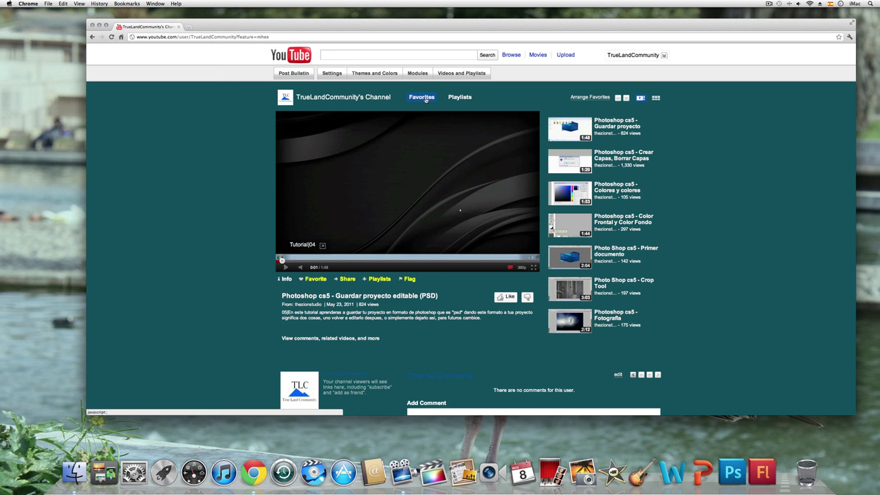
{"action": "left_click", "coordinate": [460, 98]}
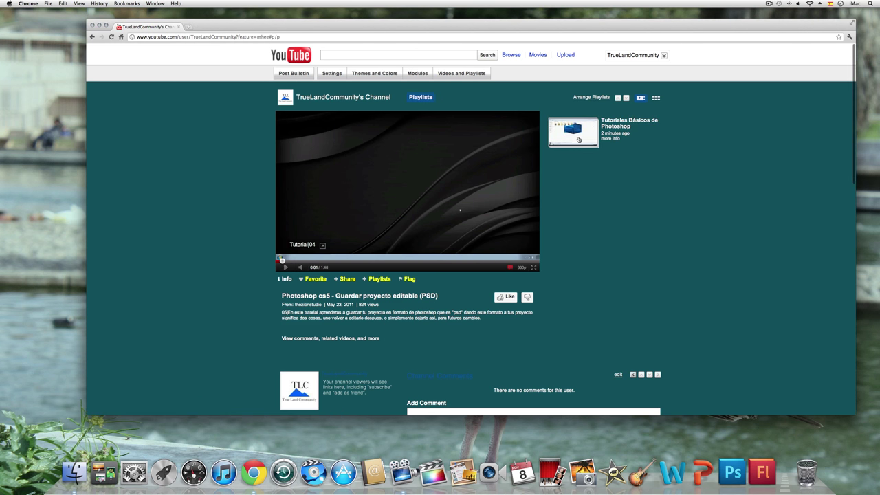
{"action": "left_click", "coordinate": [579, 137]}
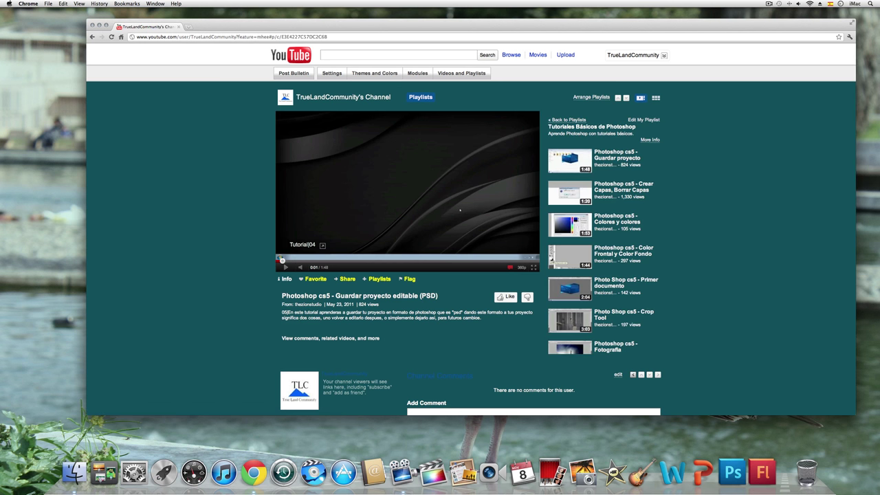
{"action": "left_click", "coordinate": [565, 122]}
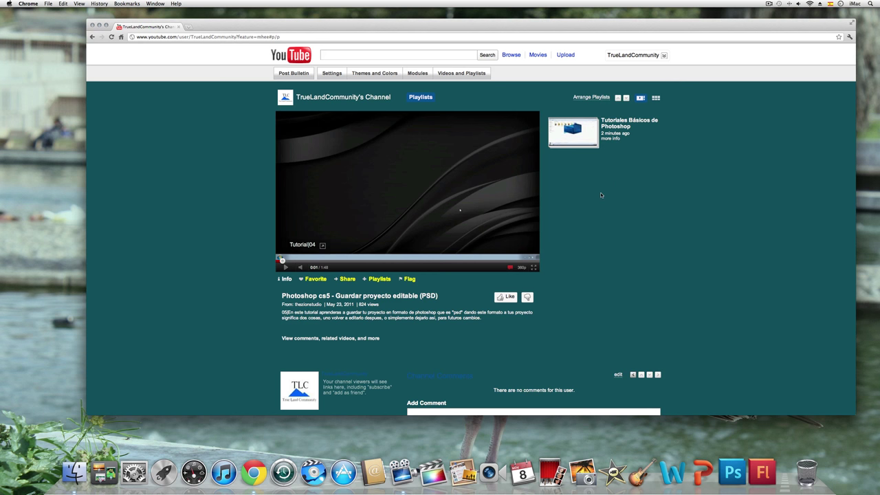
{"action": "scroll", "coordinate": [584, 167], "scroll_direction": "down", "scroll_amount": 3}
{"action": "scroll", "coordinate": [584, 170], "scroll_direction": "up", "scroll_amount": 2}
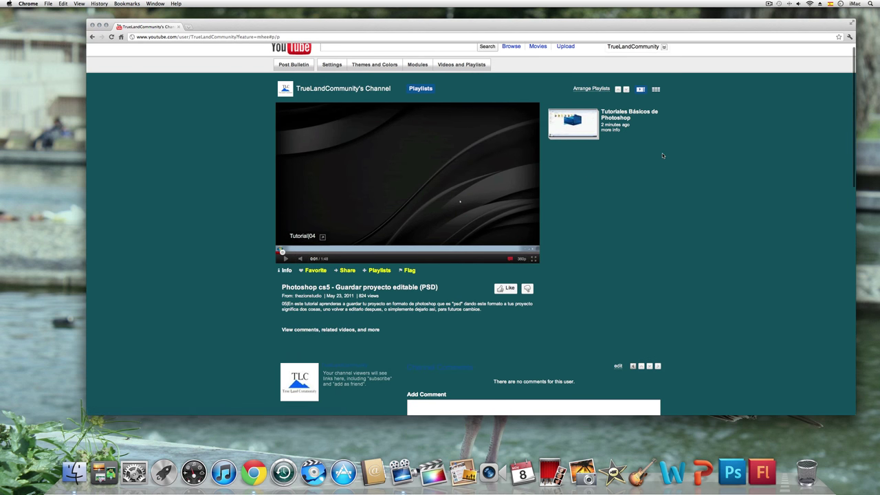
{"action": "scroll", "coordinate": [541, 107], "scroll_direction": "up", "scroll_amount": 1}
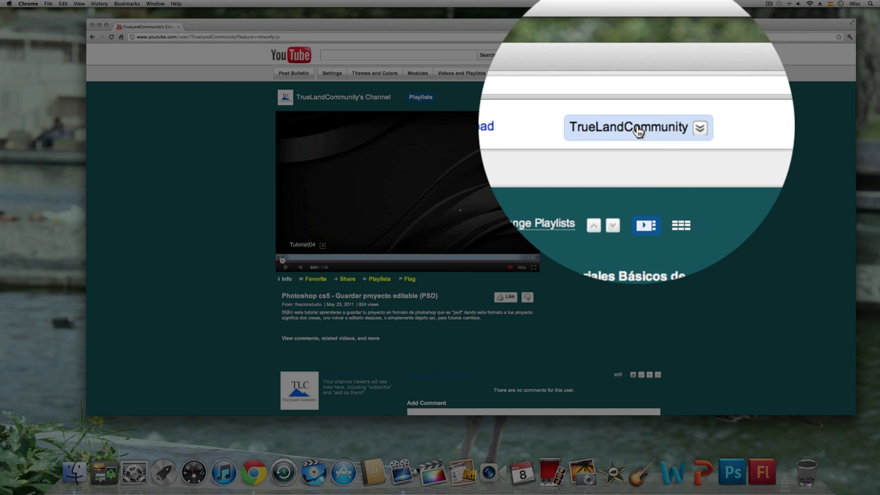
Delete the 'Tutoriales Básicos de Photoshop' playlist from My Videos & Playlists, confirming the deletion
{"action": "left_click", "coordinate": [638, 132]}
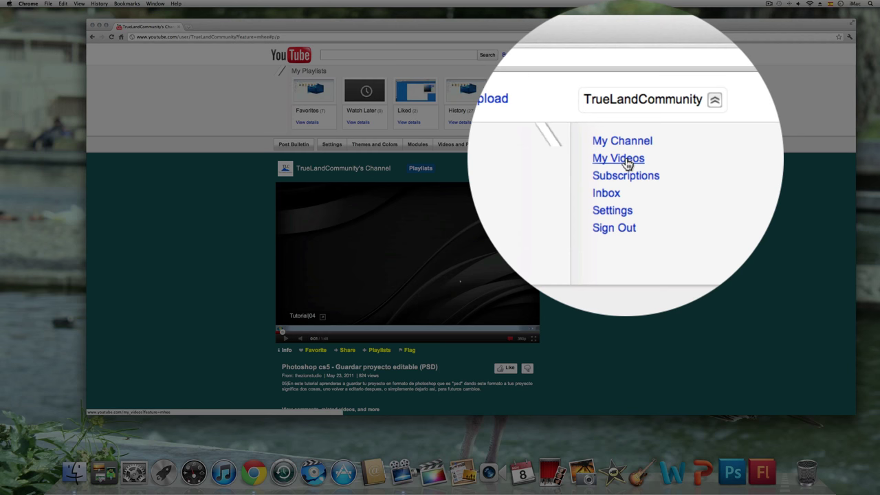
{"action": "left_click", "coordinate": [626, 79]}
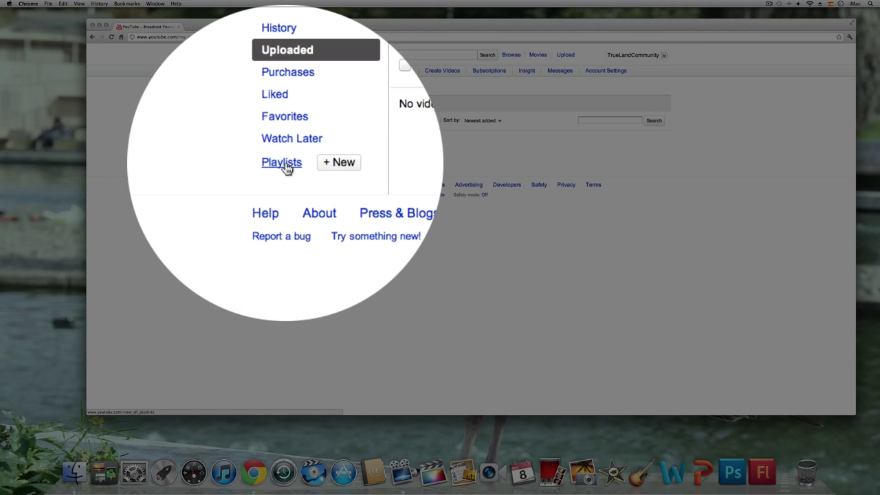
{"action": "left_click", "coordinate": [283, 165]}
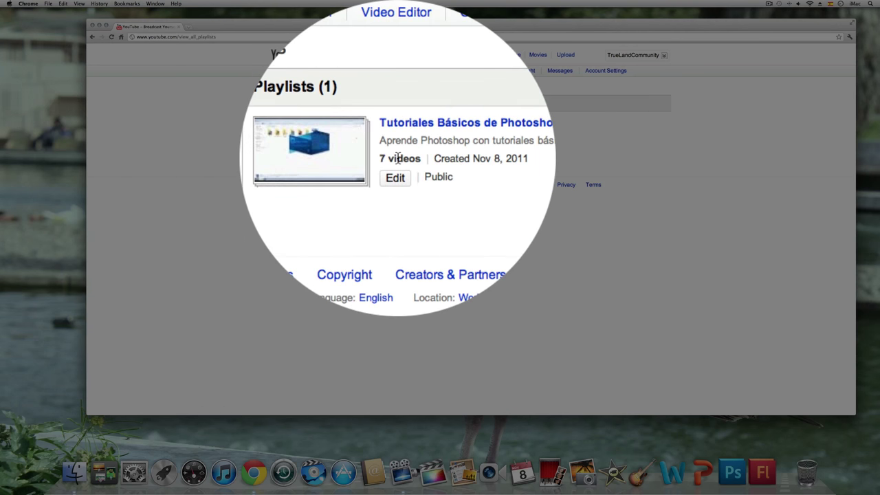
{"action": "left_click", "coordinate": [396, 158]}
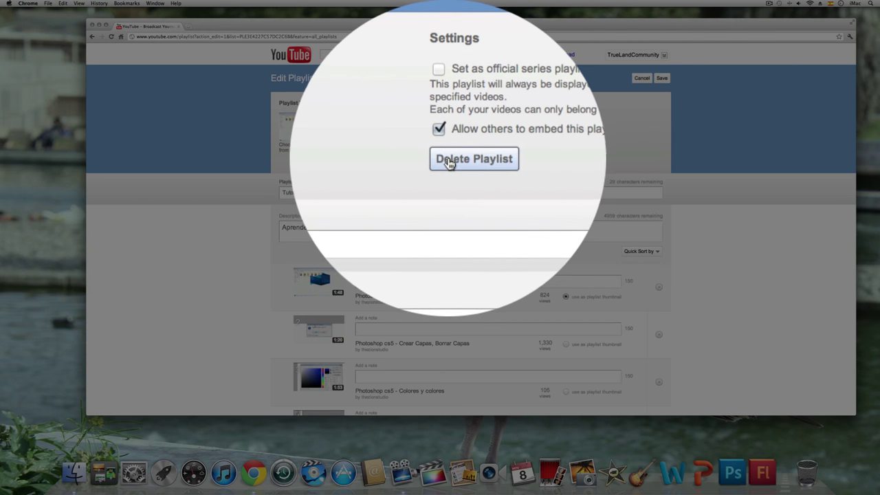
{"action": "left_click", "coordinate": [454, 163]}
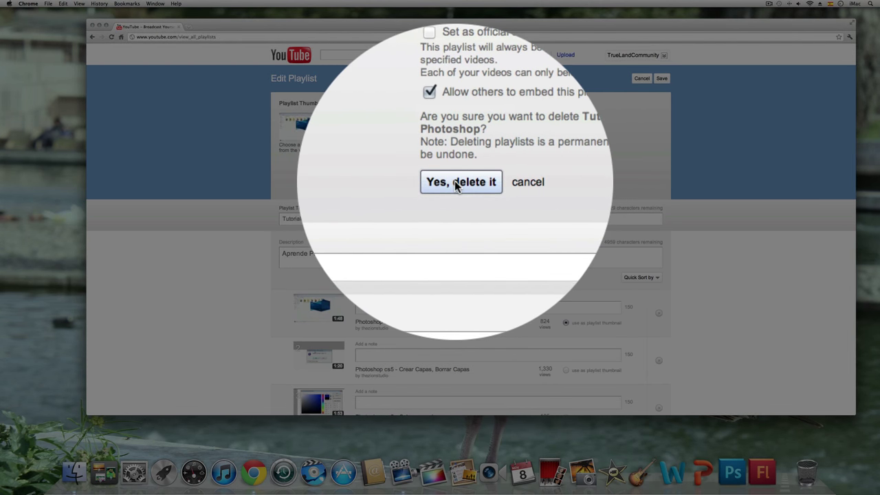
{"action": "left_click", "coordinate": [457, 186]}
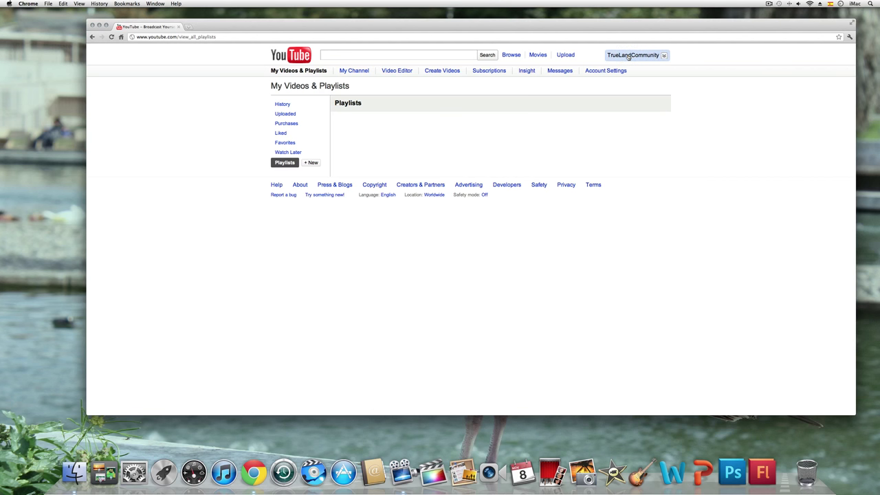
Switch the channel display from Playlists back to My Favorites only and save
{"action": "left_click", "coordinate": [628, 56]}
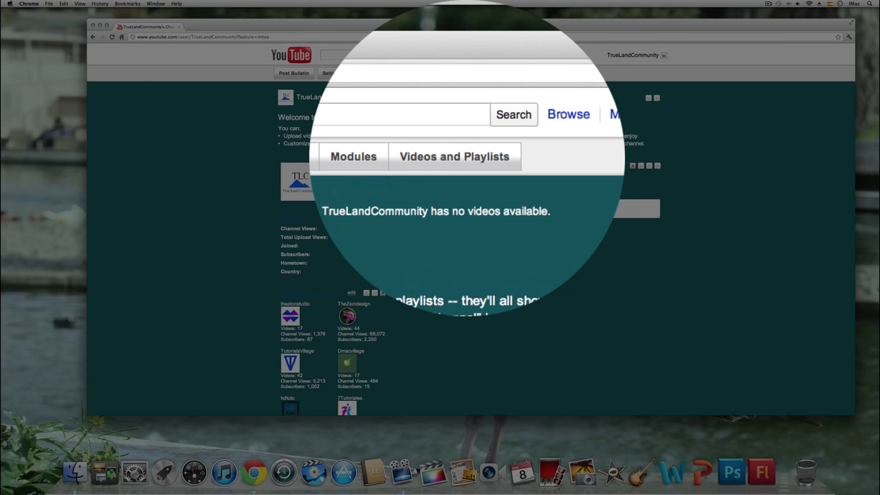
{"action": "left_click", "coordinate": [462, 73]}
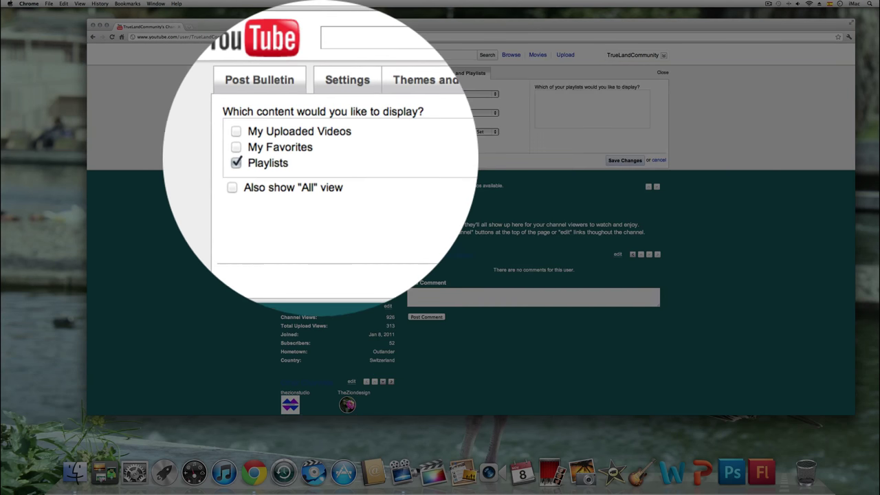
{"action": "left_click", "coordinate": [282, 110]}
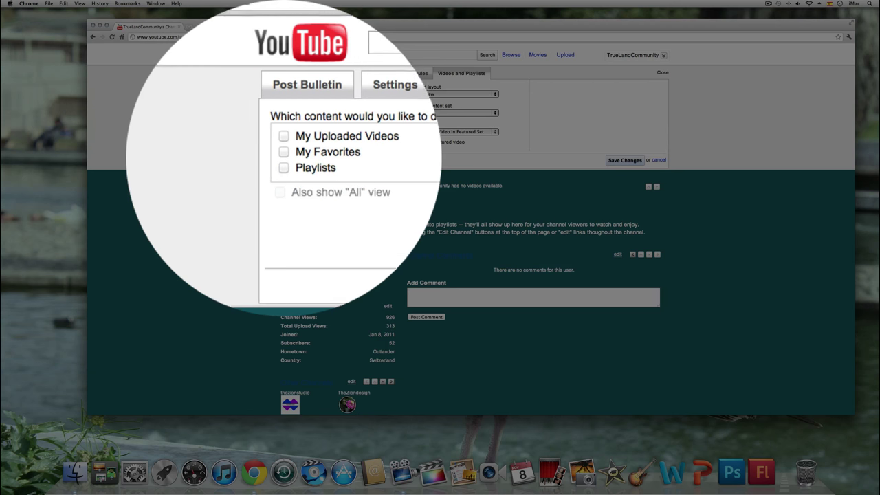
{"action": "left_click", "coordinate": [284, 102]}
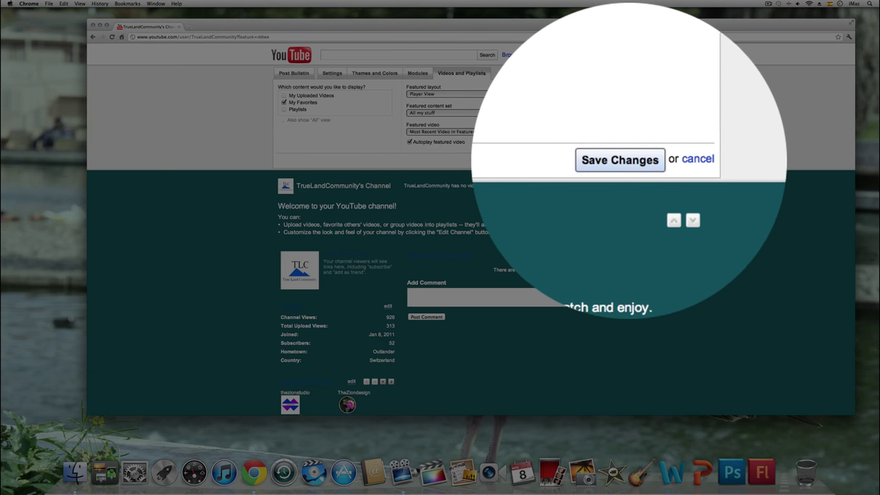
{"action": "left_click", "coordinate": [626, 159]}
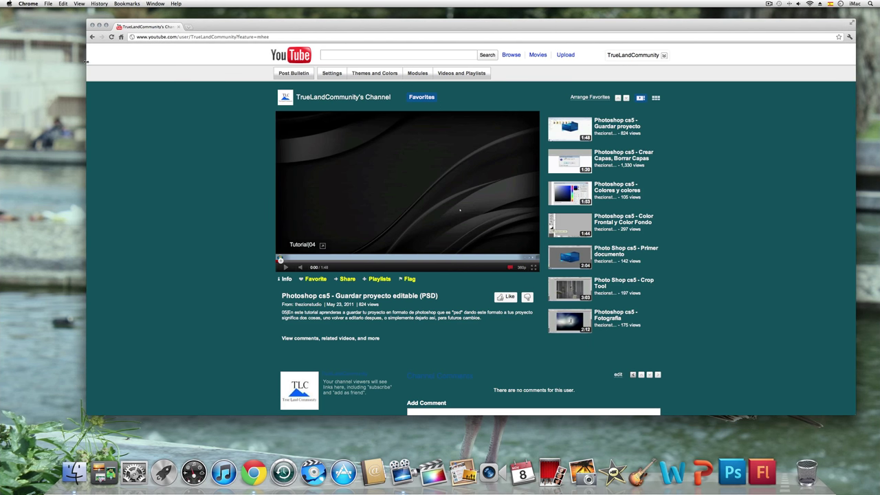
Minimize the Chrome window to the Dock
{"action": "left_click", "coordinate": [100, 27]}
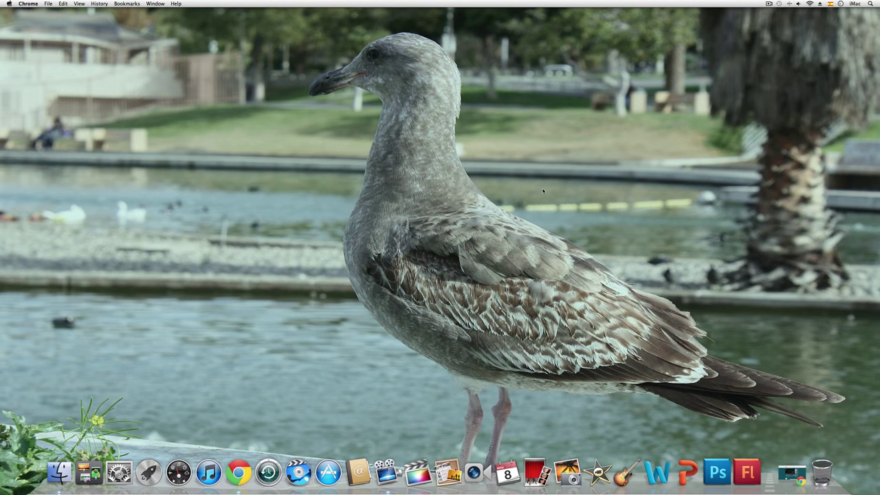